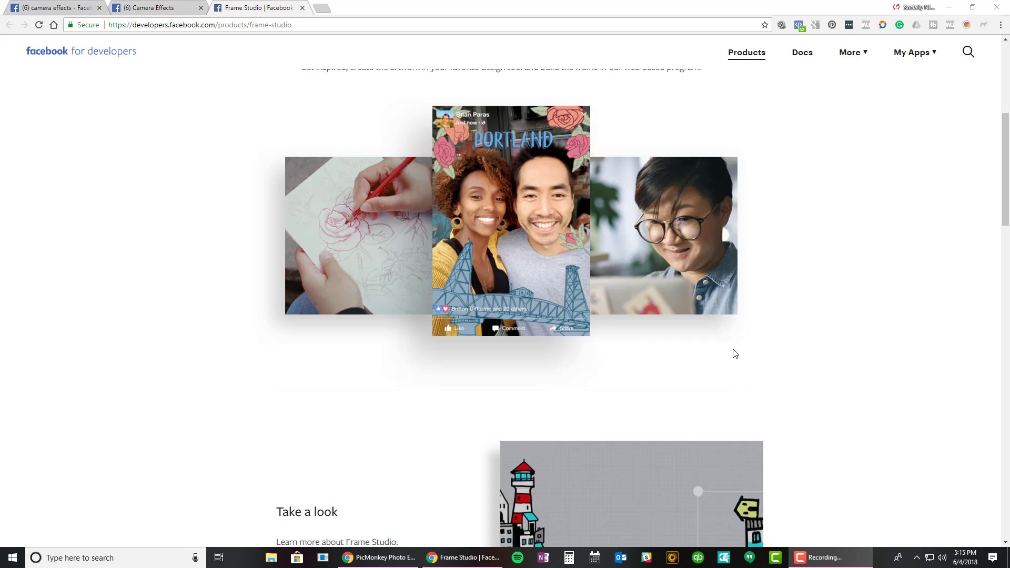
Look through the Frame Studio introduction page, from the example frames down to the Create a Frame section.
{"action": "scroll", "coordinate": [730, 355], "scroll_direction": "down", "scroll_amount": 7}
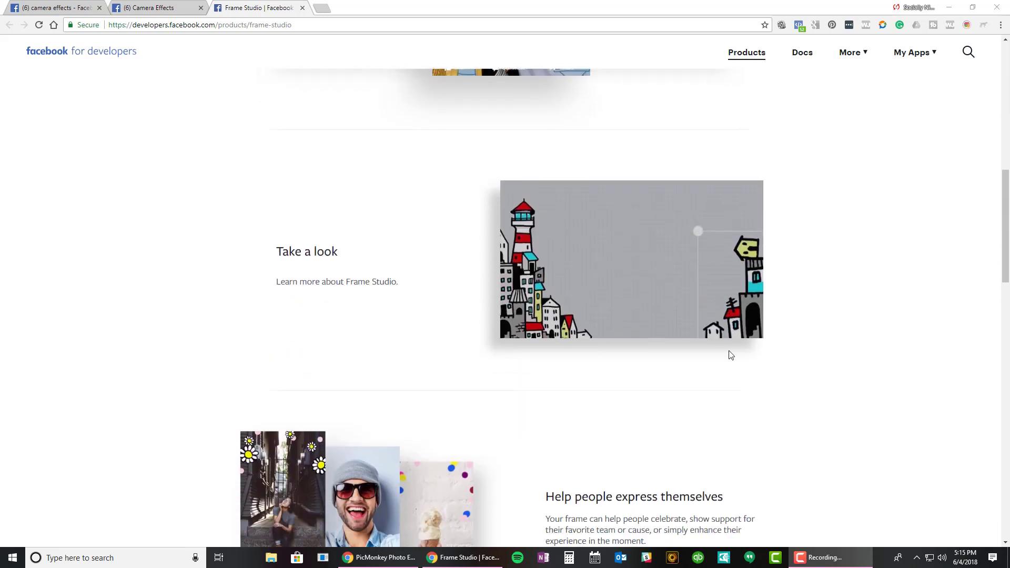
{"action": "scroll", "coordinate": [730, 355], "scroll_direction": "down", "scroll_amount": 7}
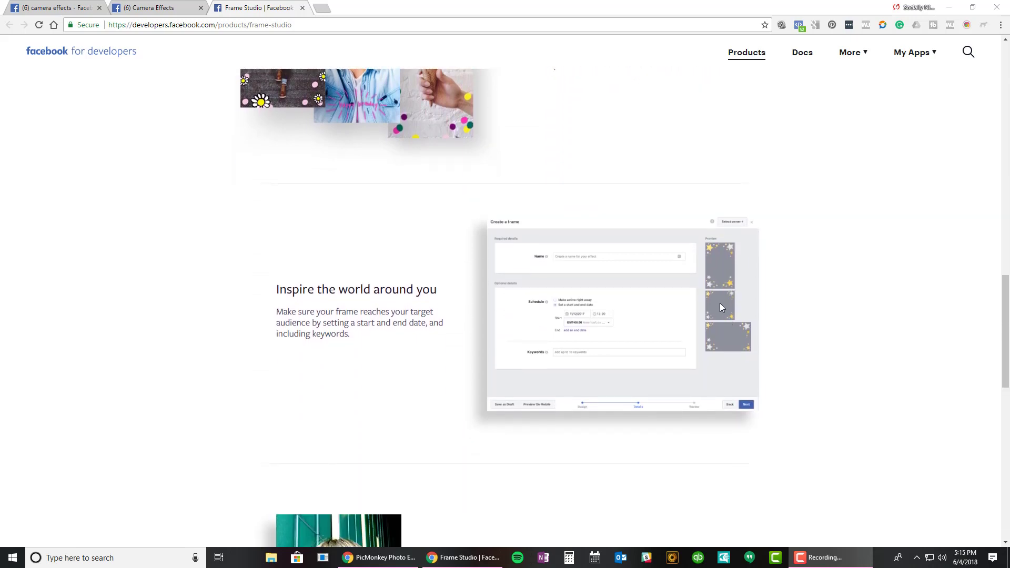
{"action": "scroll", "coordinate": [724, 336], "scroll_direction": "down", "scroll_amount": 1}
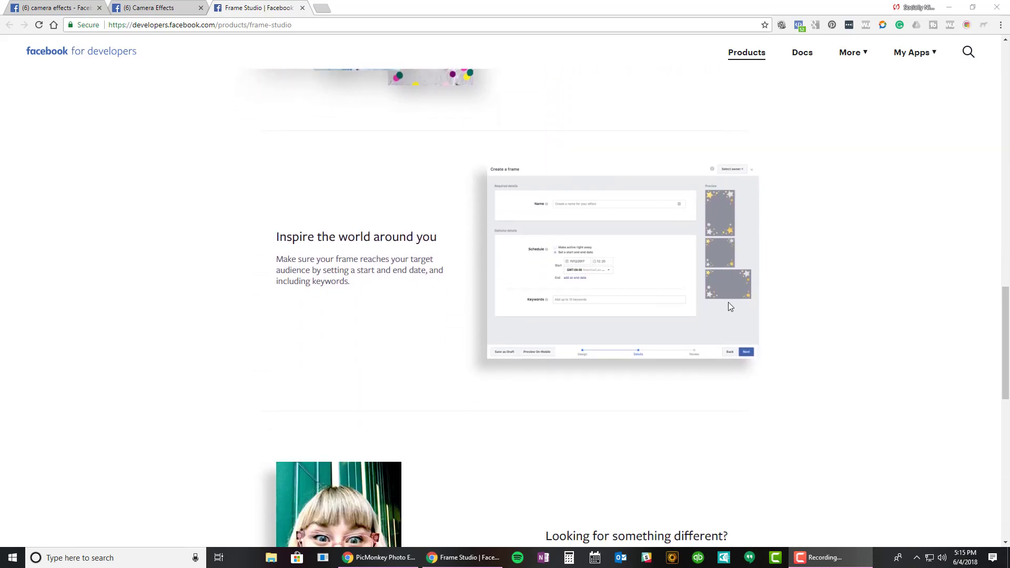
{"action": "scroll", "coordinate": [730, 306], "scroll_direction": "down", "scroll_amount": 3}
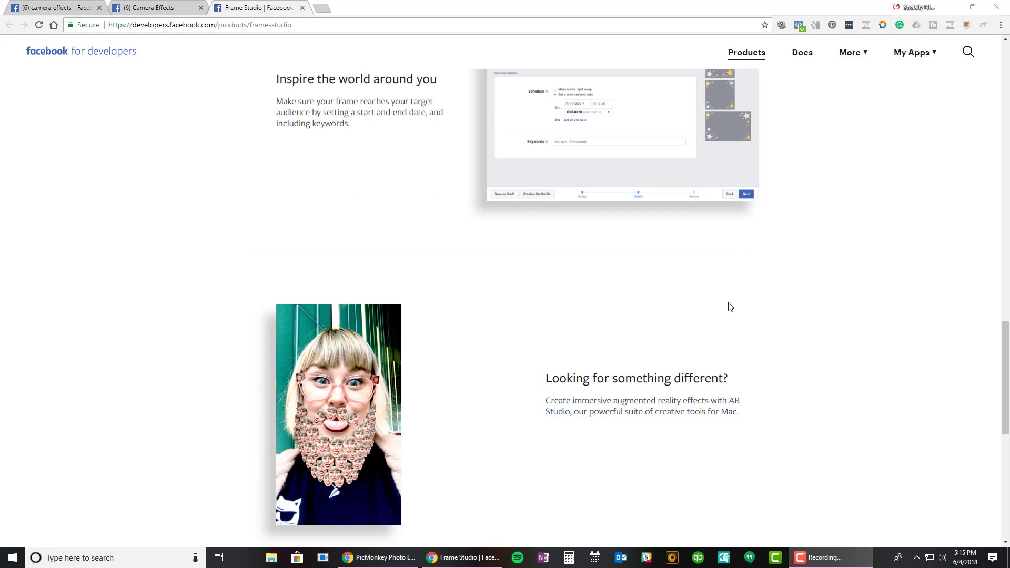
{"action": "scroll", "coordinate": [731, 307], "scroll_direction": "down", "scroll_amount": 5}
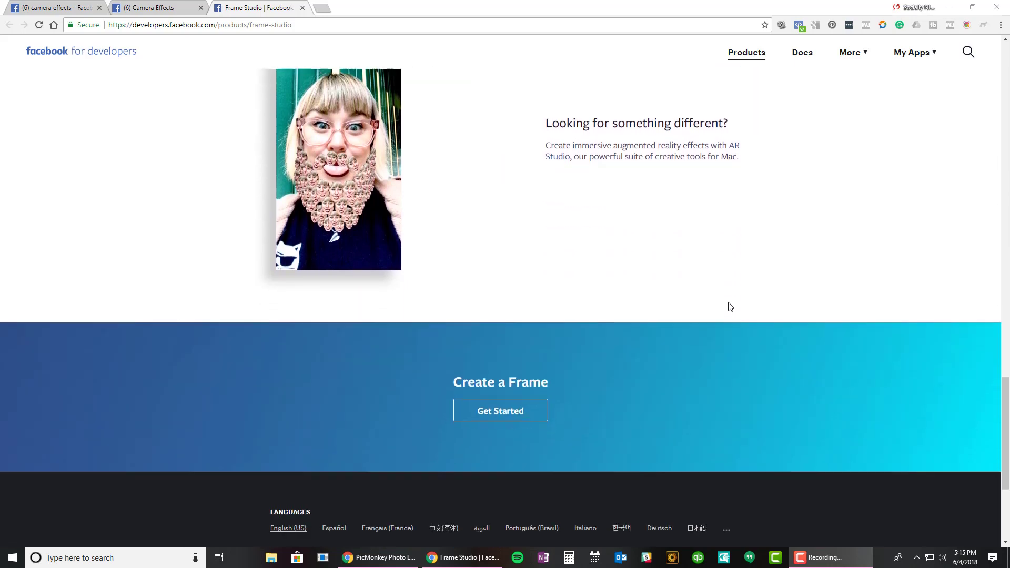
{"action": "scroll", "coordinate": [731, 307], "scroll_direction": "up", "scroll_amount": 20}
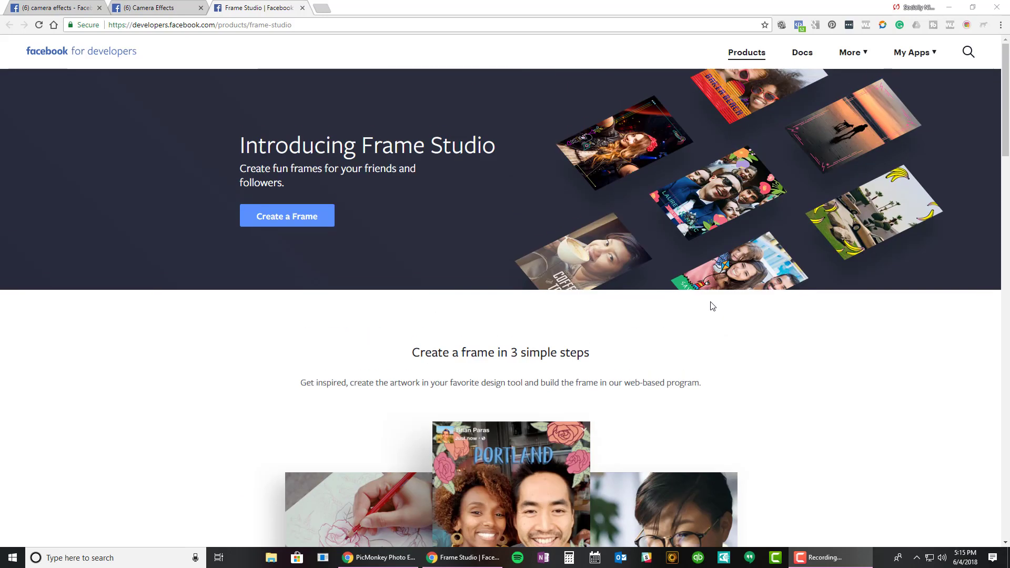
Look over the Camera Effects Platform page, including its AR Studio, Frame Studio and Studio Effects sections.
{"action": "left_click", "coordinate": [148, 8]}
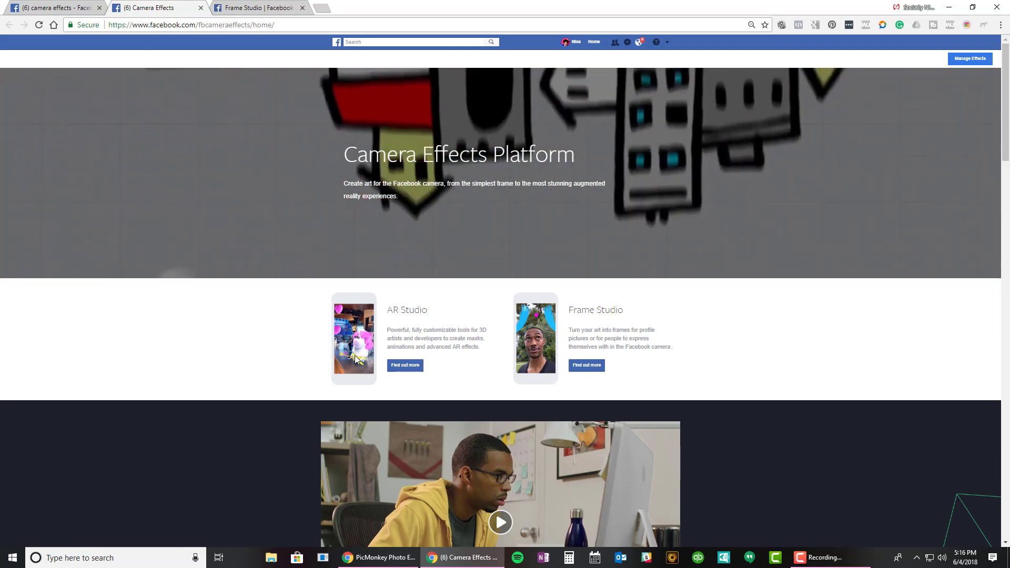
{"action": "scroll", "coordinate": [447, 316], "scroll_direction": "down", "scroll_amount": 1}
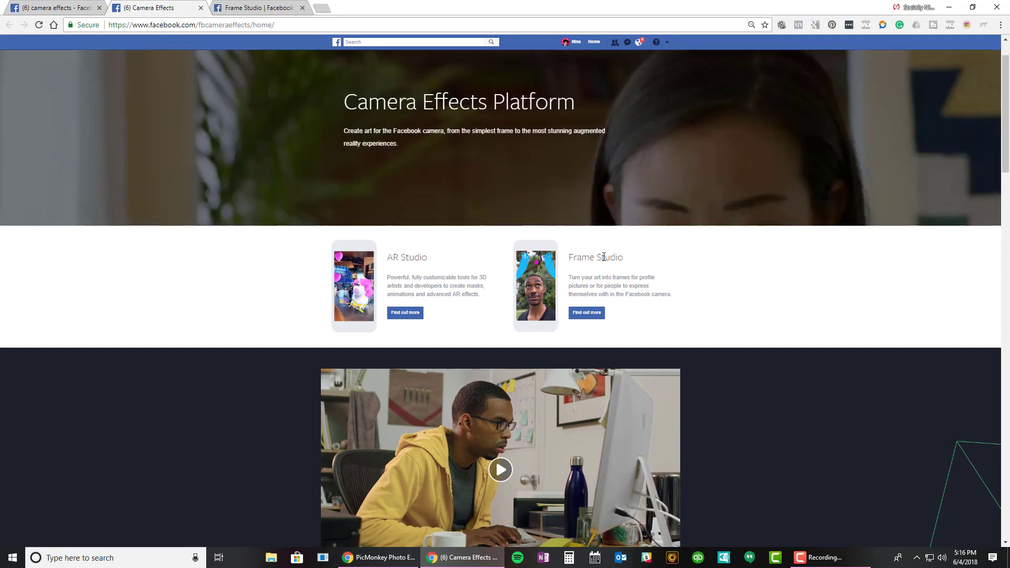
{"action": "scroll", "coordinate": [604, 268], "scroll_direction": "down", "scroll_amount": 4}
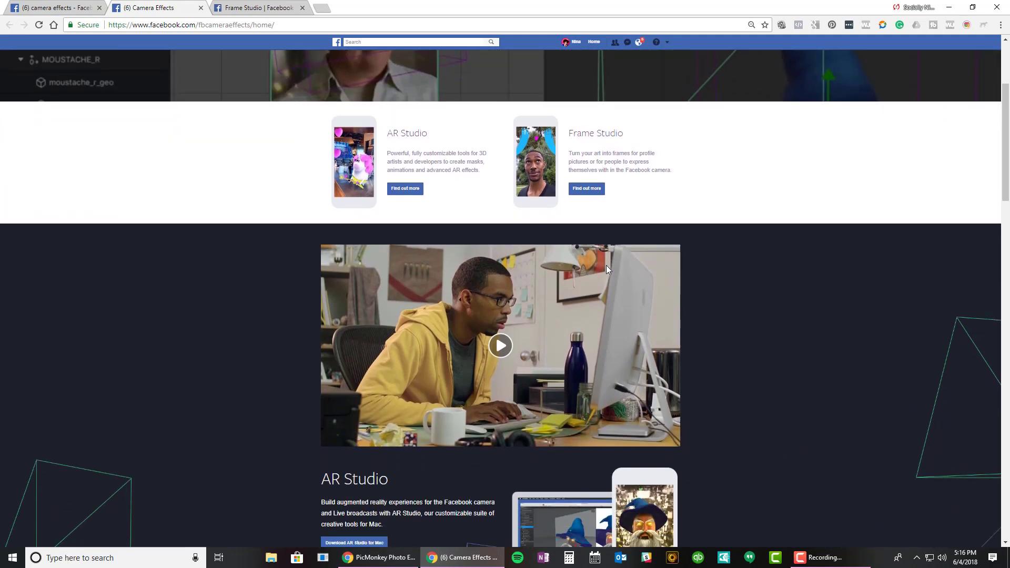
{"action": "scroll", "coordinate": [606, 267], "scroll_direction": "down", "scroll_amount": 7}
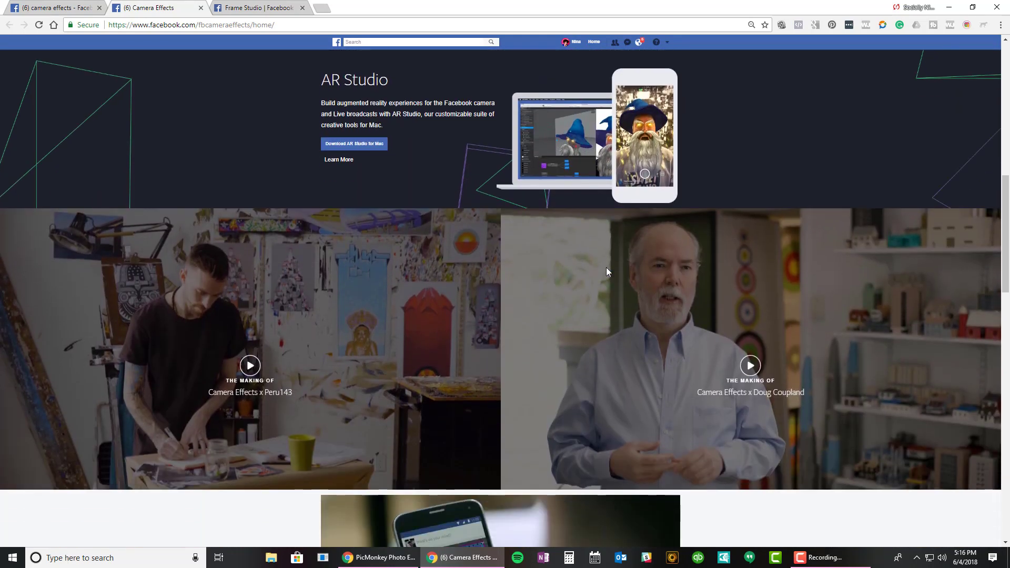
{"action": "scroll", "coordinate": [607, 272], "scroll_direction": "down", "scroll_amount": 10}
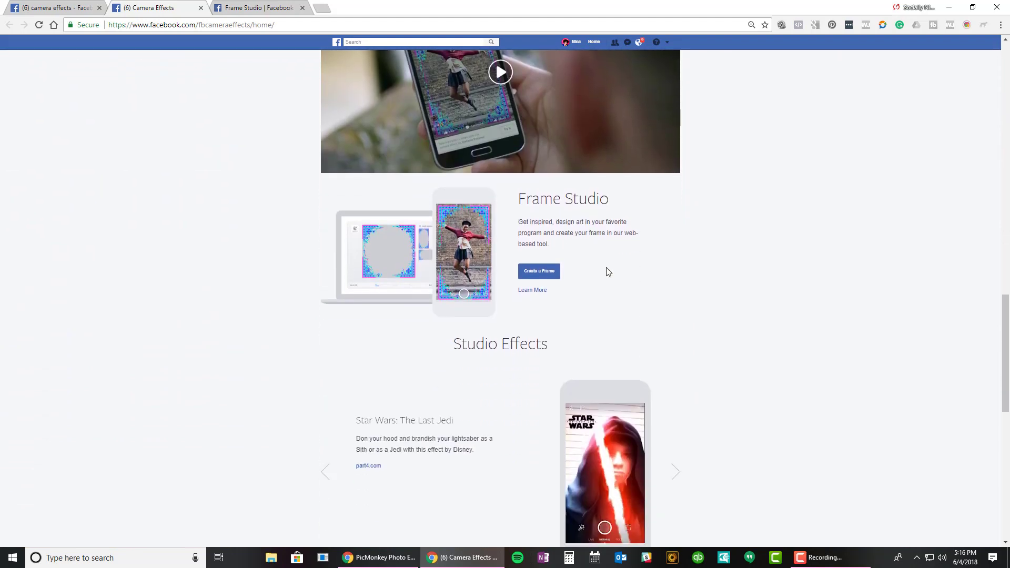
{"action": "scroll", "coordinate": [606, 268], "scroll_direction": "down", "scroll_amount": 4}
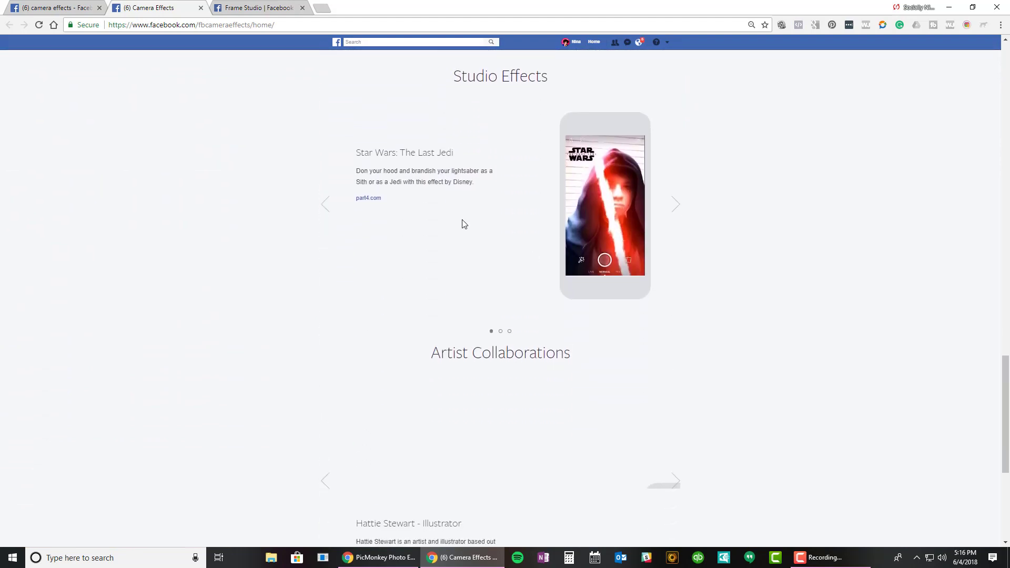
Open the Camera Effects shortcut from the Facebook search results for "camera effects".
{"action": "left_click", "coordinate": [51, 9]}
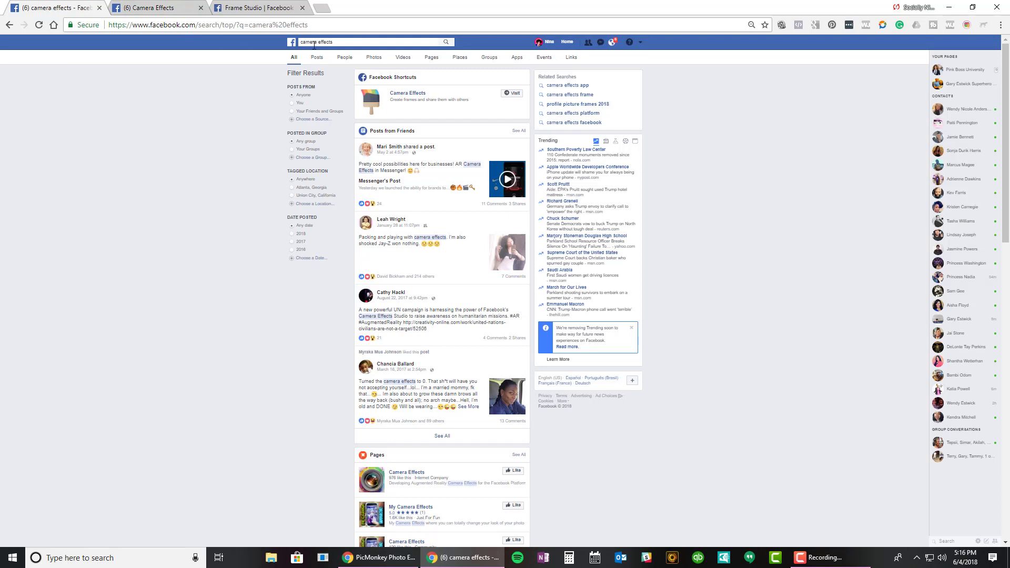
{"action": "left_click", "coordinate": [339, 43]}
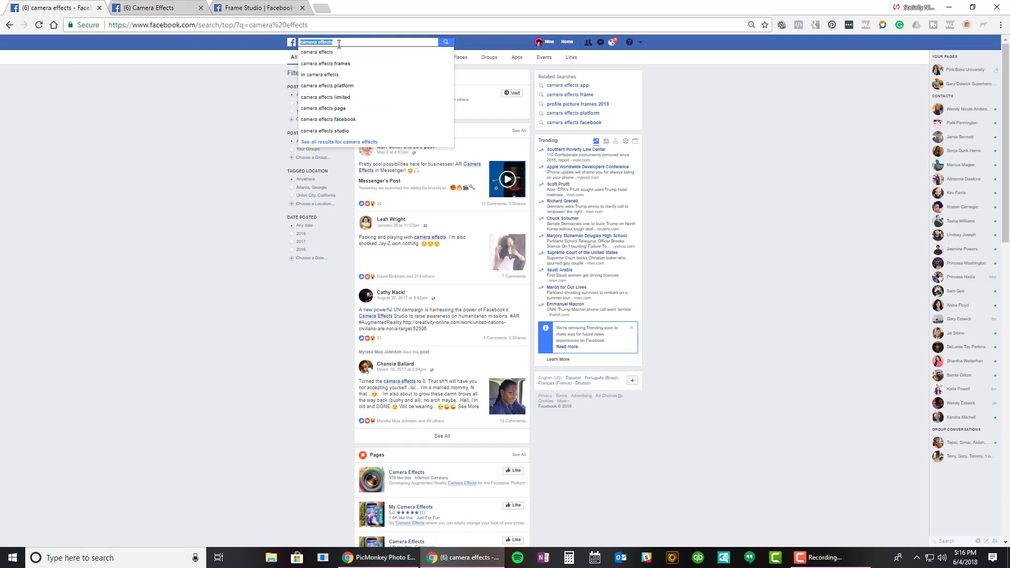
{"action": "left_click", "coordinate": [173, 130]}
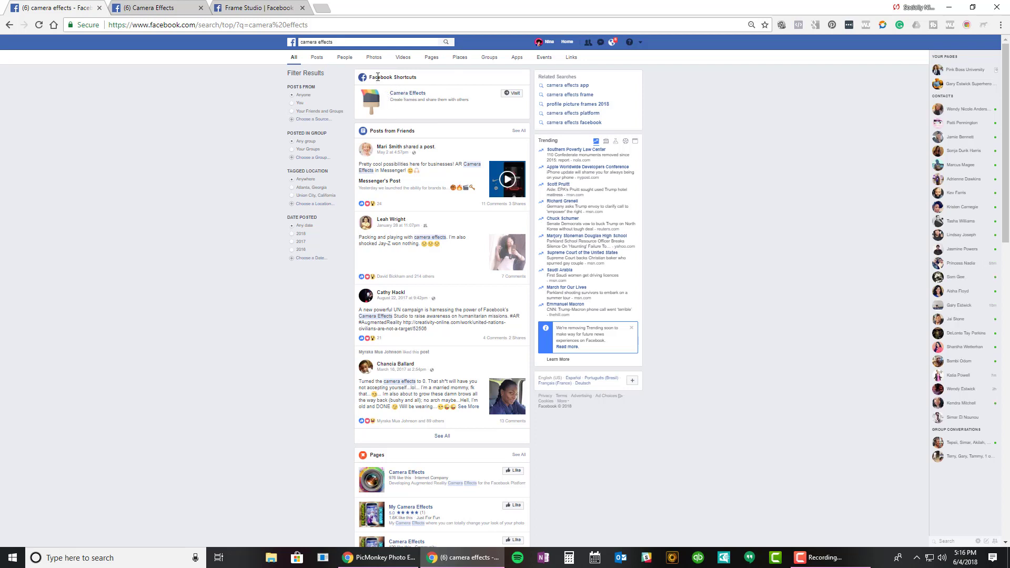
{"action": "left_click", "coordinate": [508, 96]}
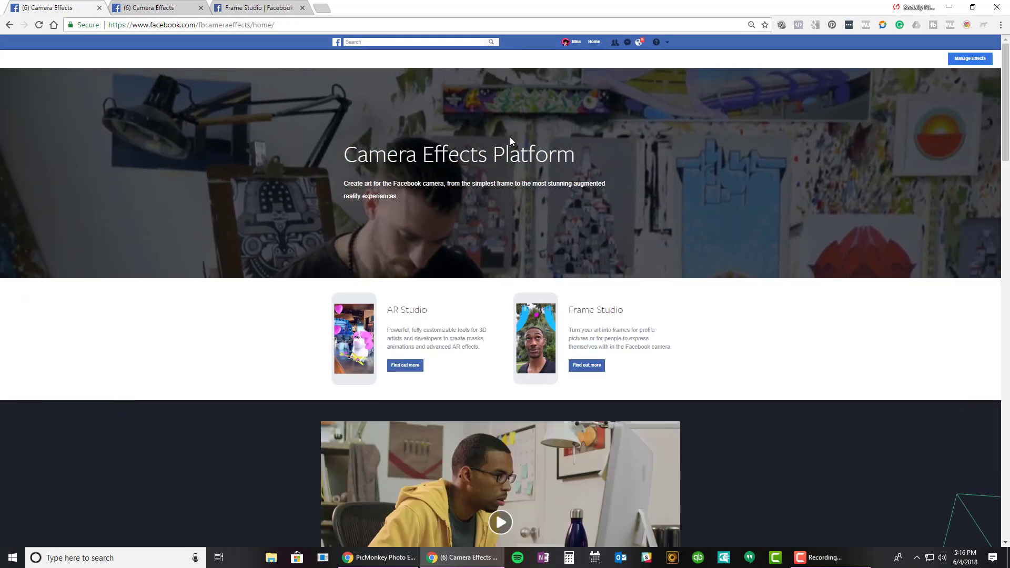
Start creating a new frame from the Frame Studio section of the Camera Effects page and get past the introduction.
{"action": "scroll", "coordinate": [509, 138], "scroll_direction": "down", "scroll_amount": 20}
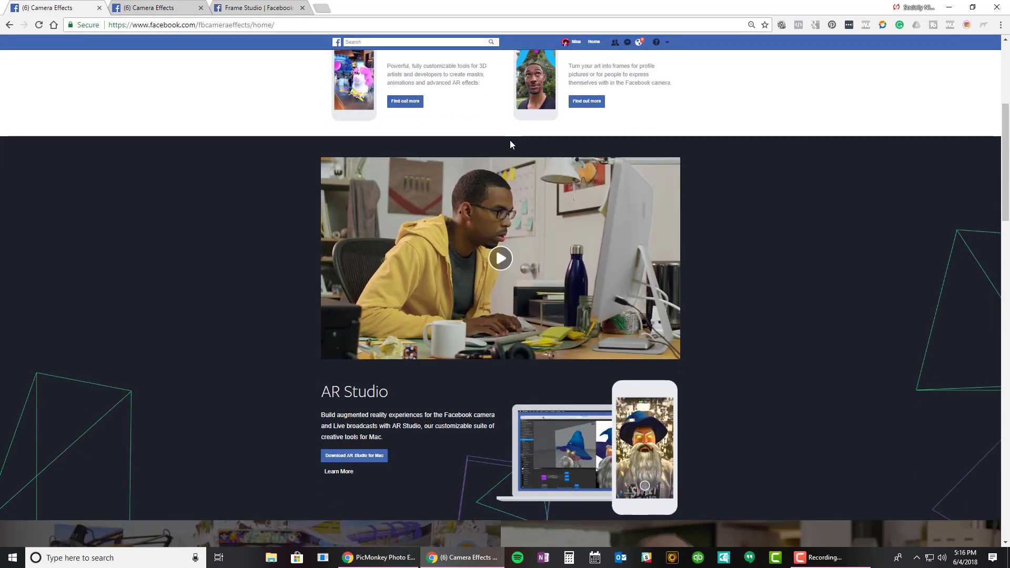
{"action": "scroll", "coordinate": [510, 147], "scroll_direction": "up", "scroll_amount": 3}
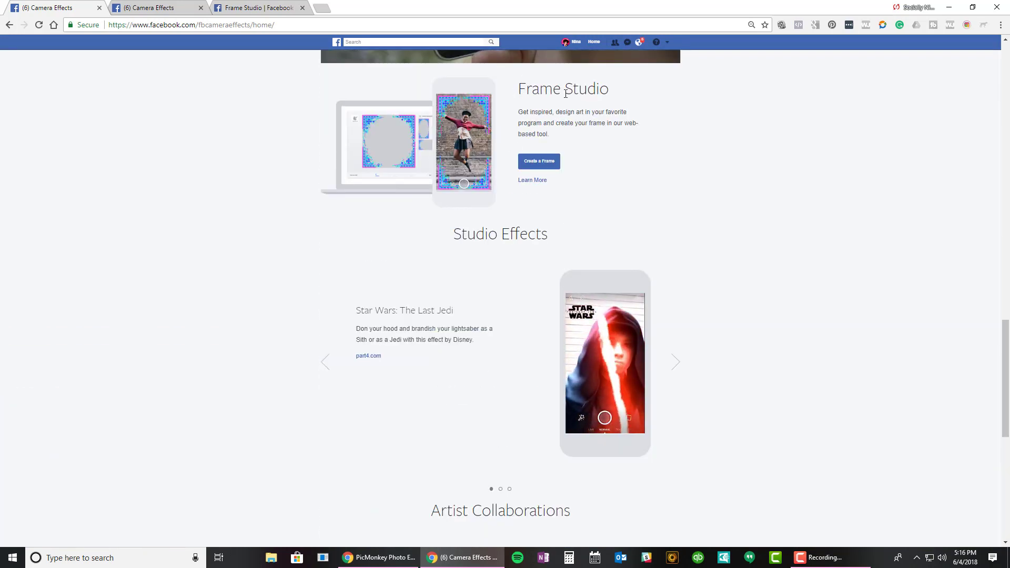
{"action": "left_click", "coordinate": [530, 163]}
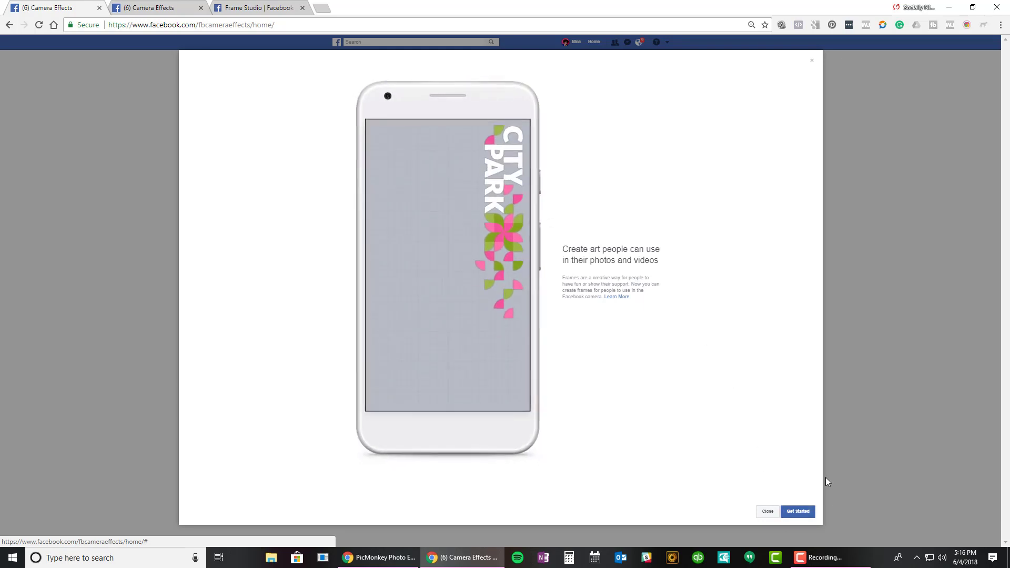
{"action": "left_click", "coordinate": [798, 512]}
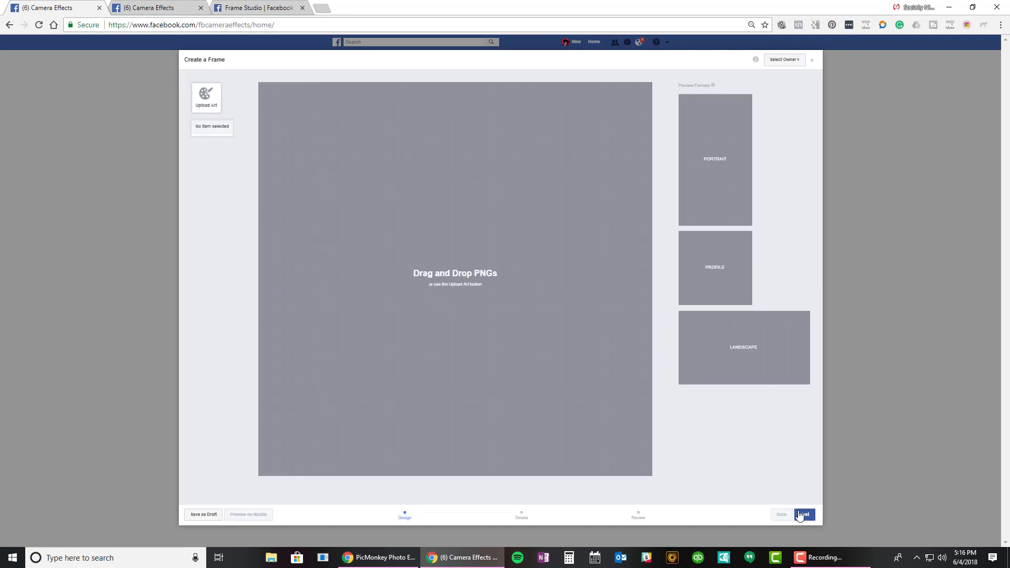
Examine the previews of the empty frame in the portrait, profile and landscape formats.
{"action": "mouse_move", "coordinate": [725, 141]}
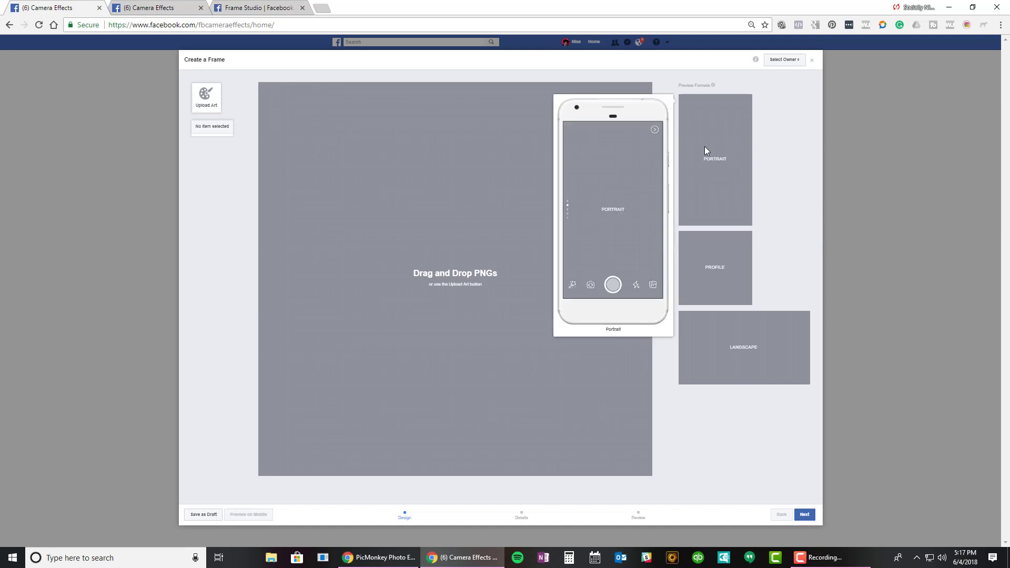
{"action": "mouse_move", "coordinate": [719, 266]}
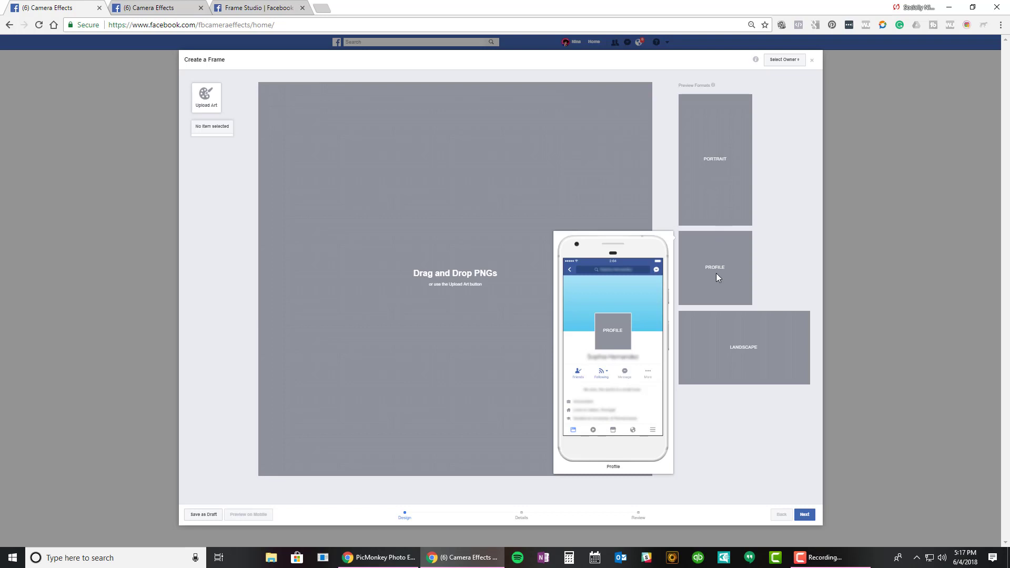
{"action": "mouse_move", "coordinate": [733, 316]}
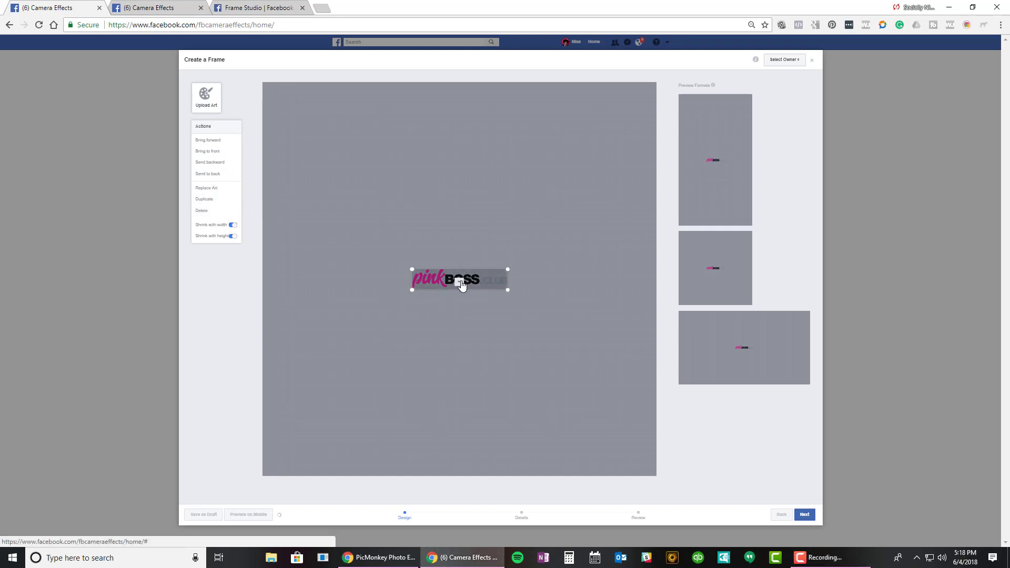
Place the Pink Boss Club logo in the canvas's upper-left corner and enlarge it to about two-fifths of the canvas width.
{"action": "left_click_drag", "start_coordinate": [489, 270], "coordinate": [338, 94]}
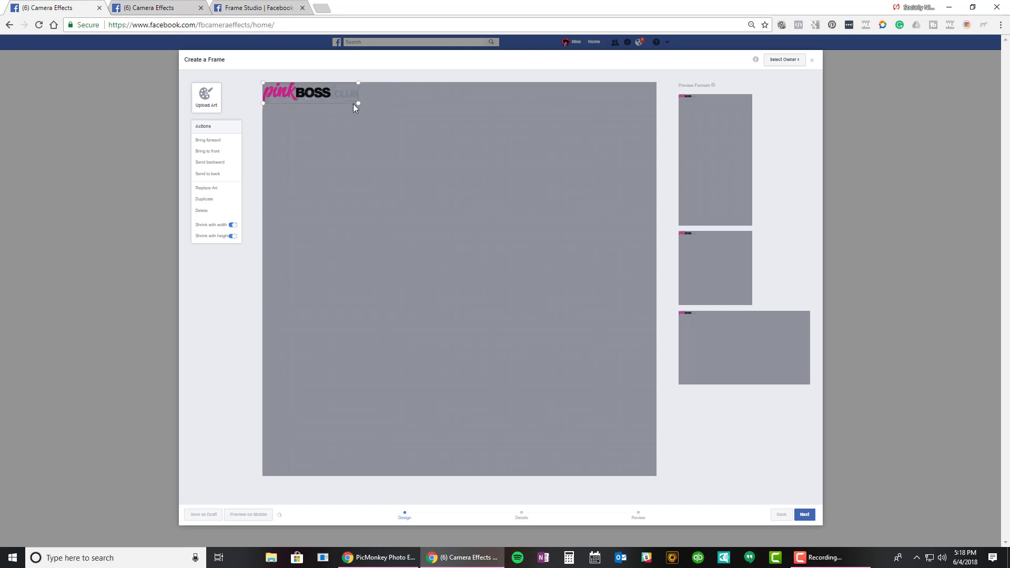
{"action": "left_click_drag", "start_coordinate": [358, 103], "coordinate": [422, 112]}
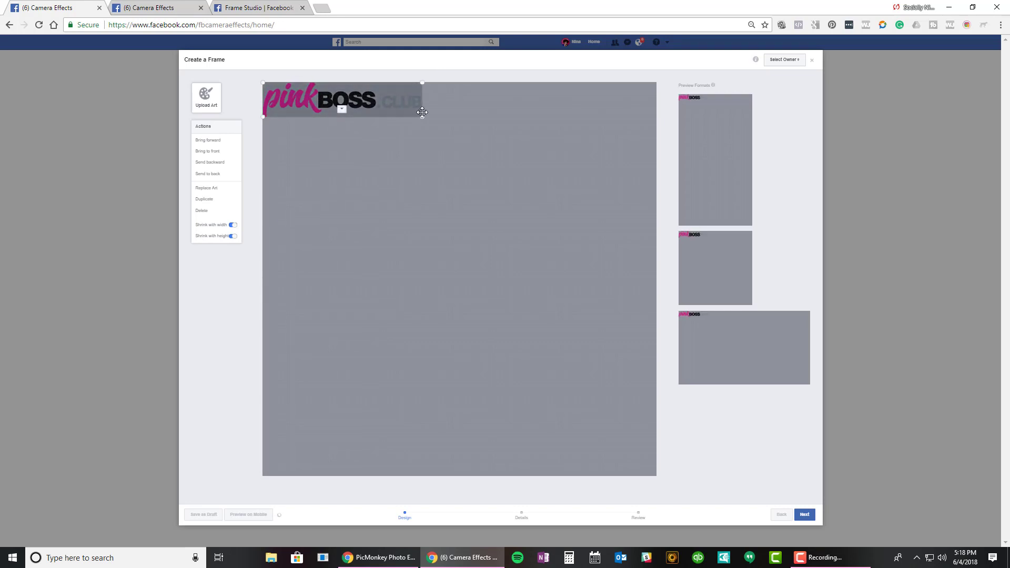
{"action": "left_click", "coordinate": [432, 205]}
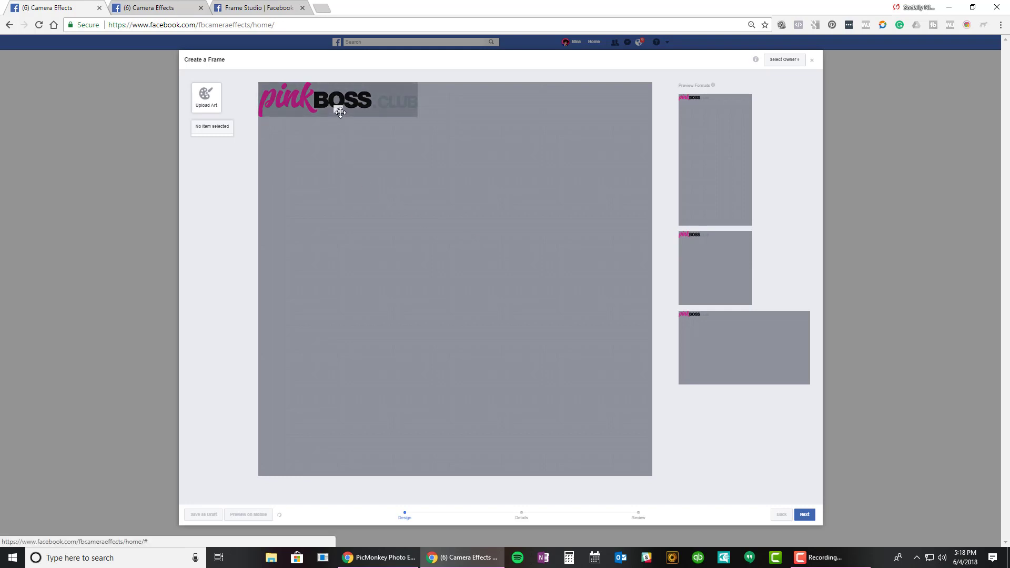
Review the logo's arrangement and shrink options and check how the logo looks in the portrait preview.
{"action": "left_click", "coordinate": [338, 109]}
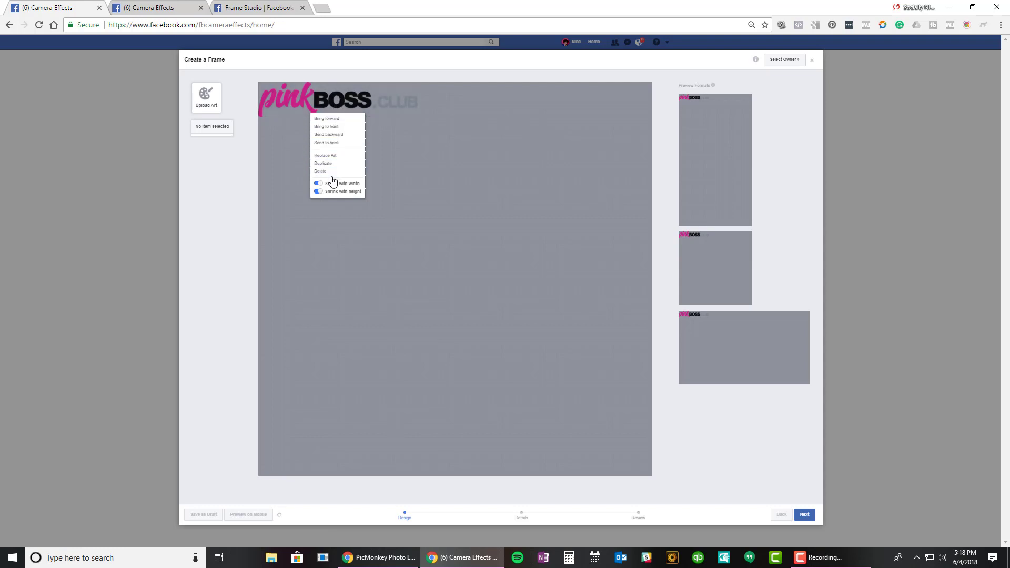
{"action": "left_click", "coordinate": [435, 185]}
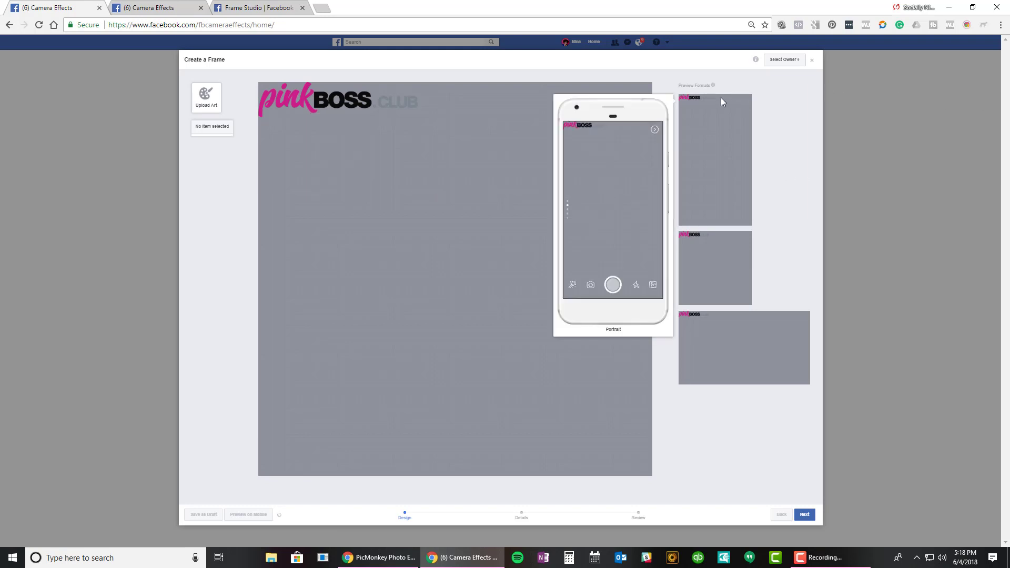
{"action": "mouse_move", "coordinate": [694, 121]}
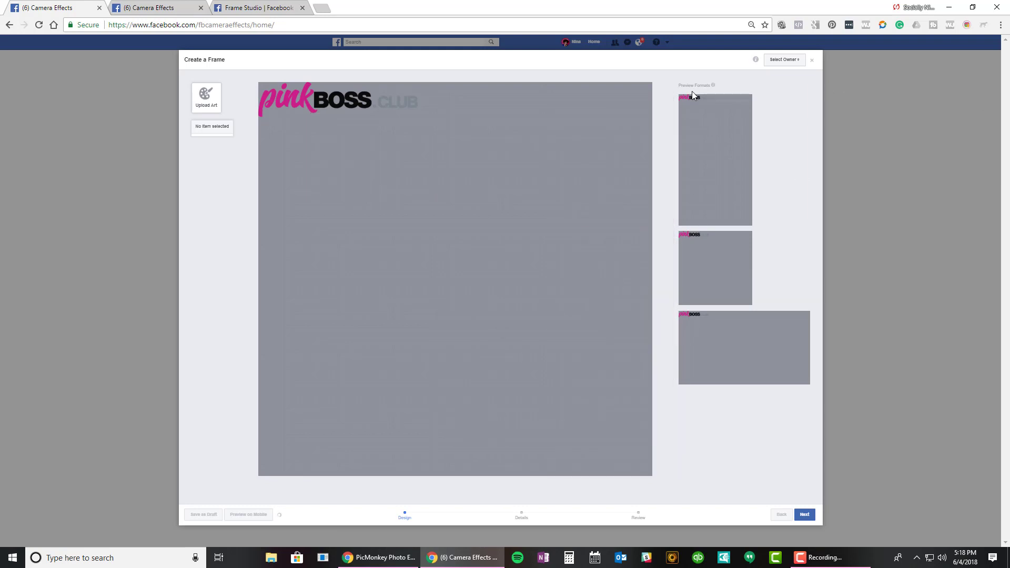
Set the frame's owner to the Socially Nina page and continue to the frame details.
{"action": "left_click", "coordinate": [784, 60]}
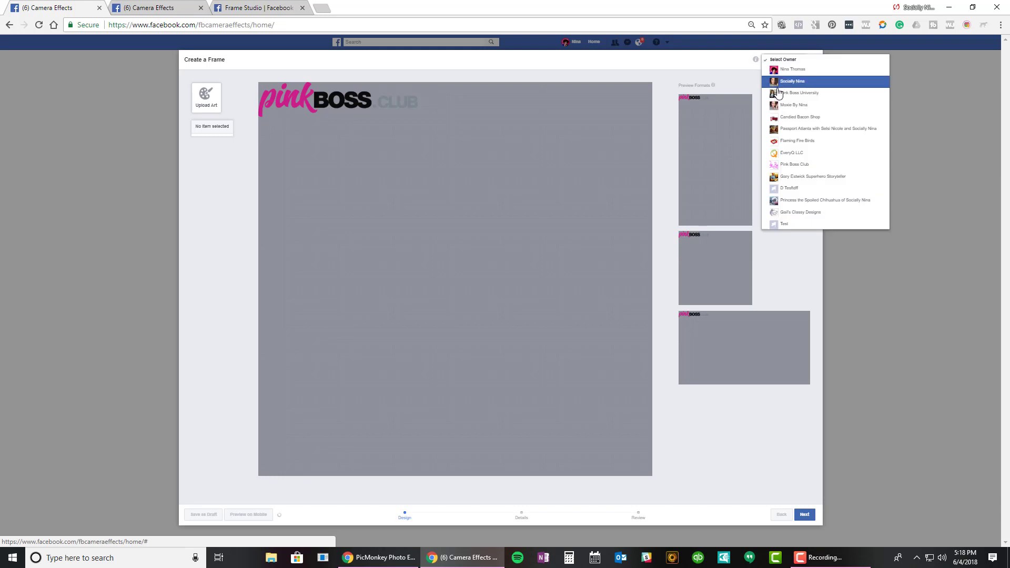
{"action": "left_click", "coordinate": [779, 83]}
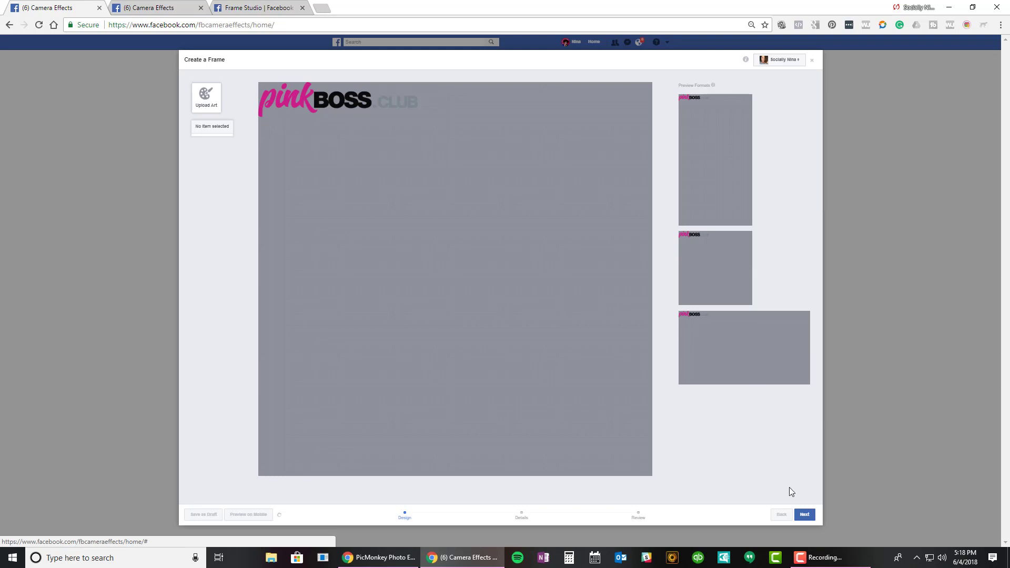
{"action": "left_click", "coordinate": [803, 517]}
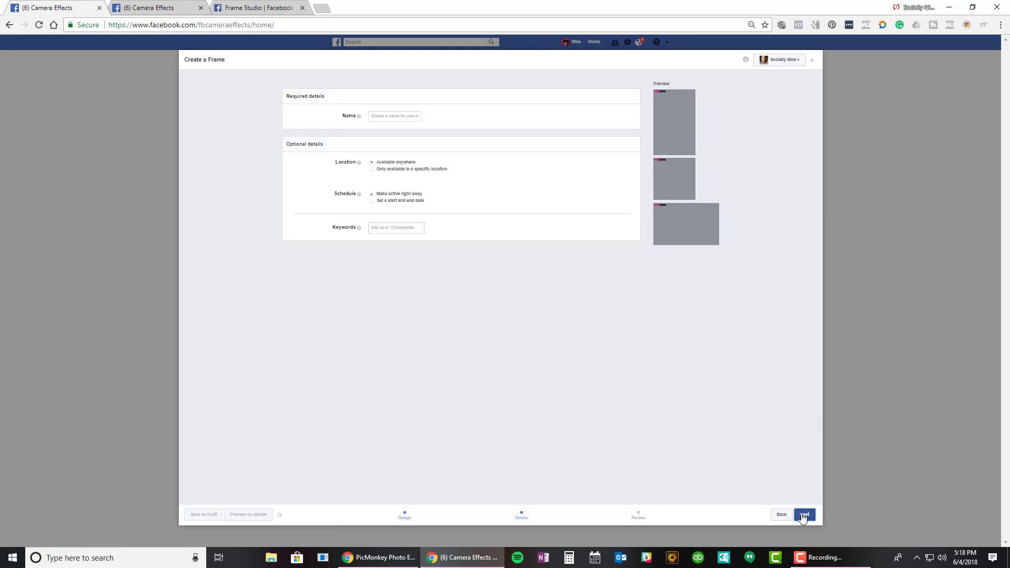
Name the frame "Pink Boss Club" and, after viewing the specific-location option, set its location to available anywhere.
{"action": "left_click", "coordinate": [381, 117]}
{"action": "type", "text": "Pink Boss Club"}
{"action": "left_click", "coordinate": [373, 170]}
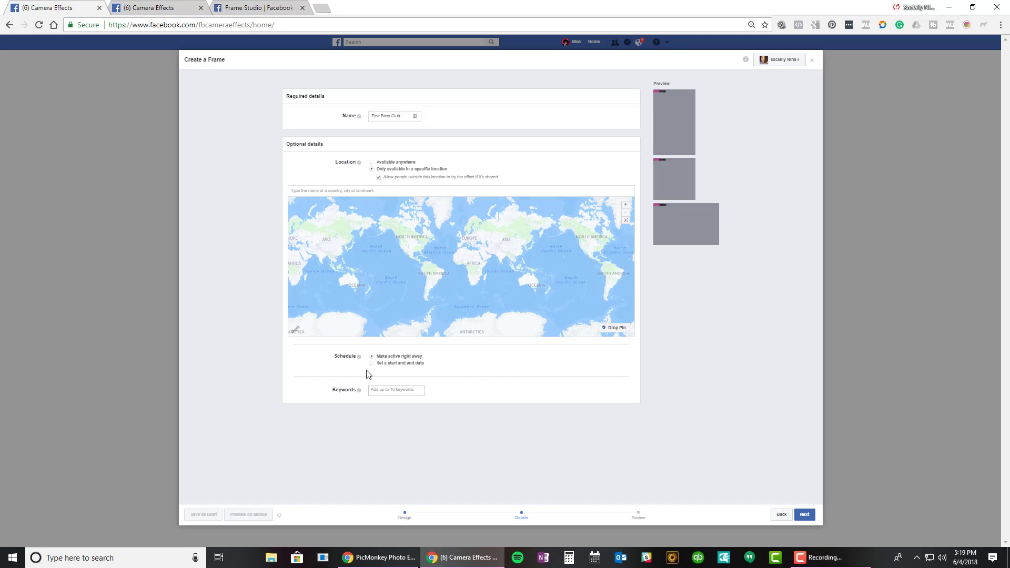
{"action": "left_click", "coordinate": [371, 163]}
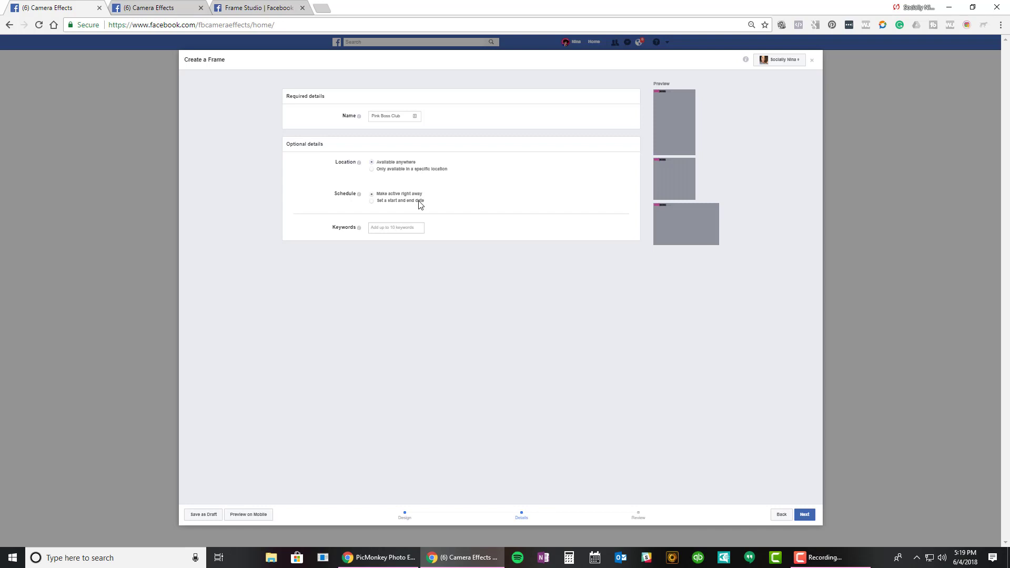
Add "Social Media, Entrepreneur" as a keyword entry for the frame.
{"action": "left_click", "coordinate": [410, 228]}
{"action": "type", "text": "Social Media, Entreprene"}
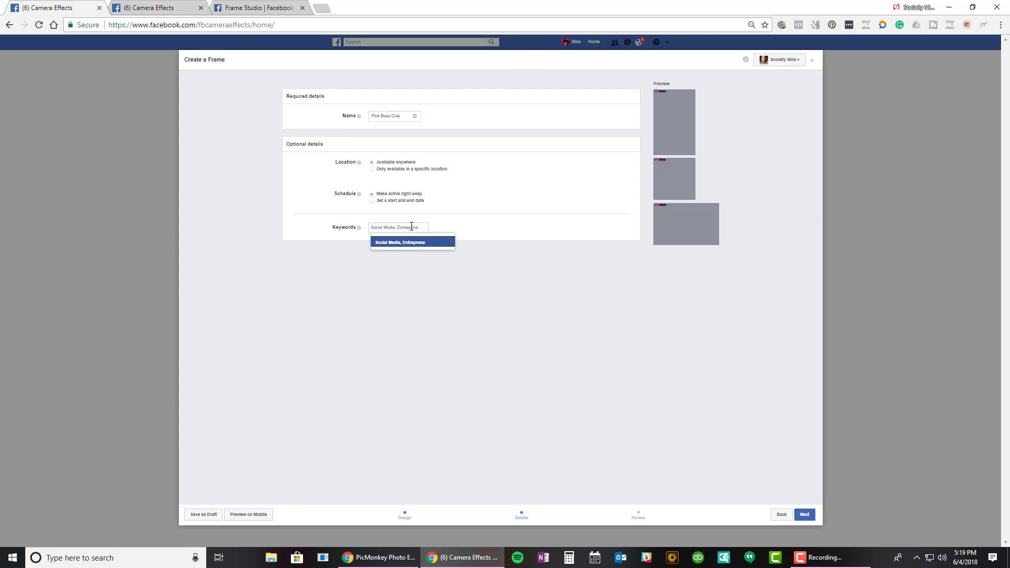
{"action": "type", "text": "ur"}
{"action": "left_click", "coordinate": [410, 243]}
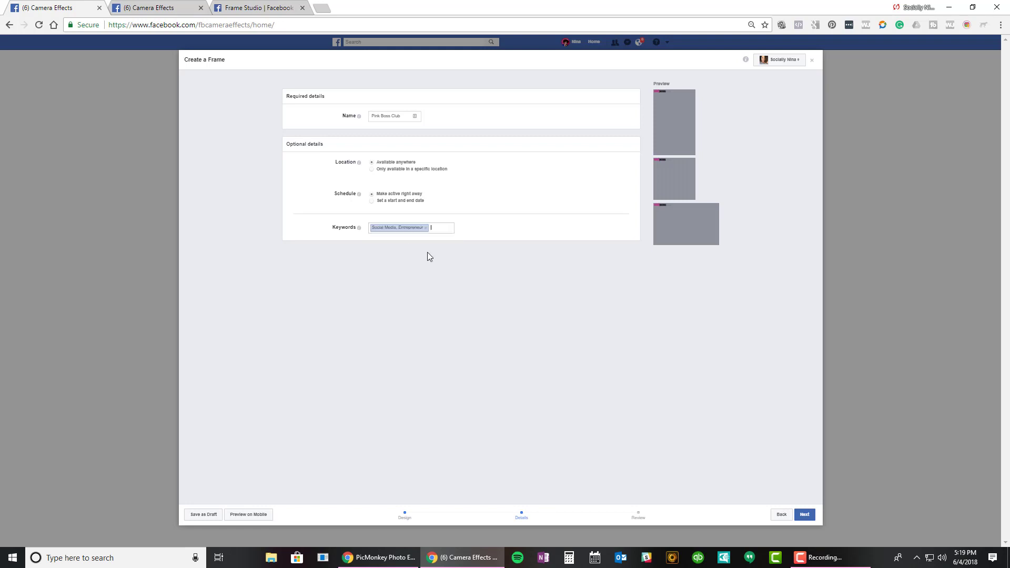
Continue to the frame's review stage, publish the Pink Boss Club frame and confirm its submission.
{"action": "left_click", "coordinate": [804, 515]}
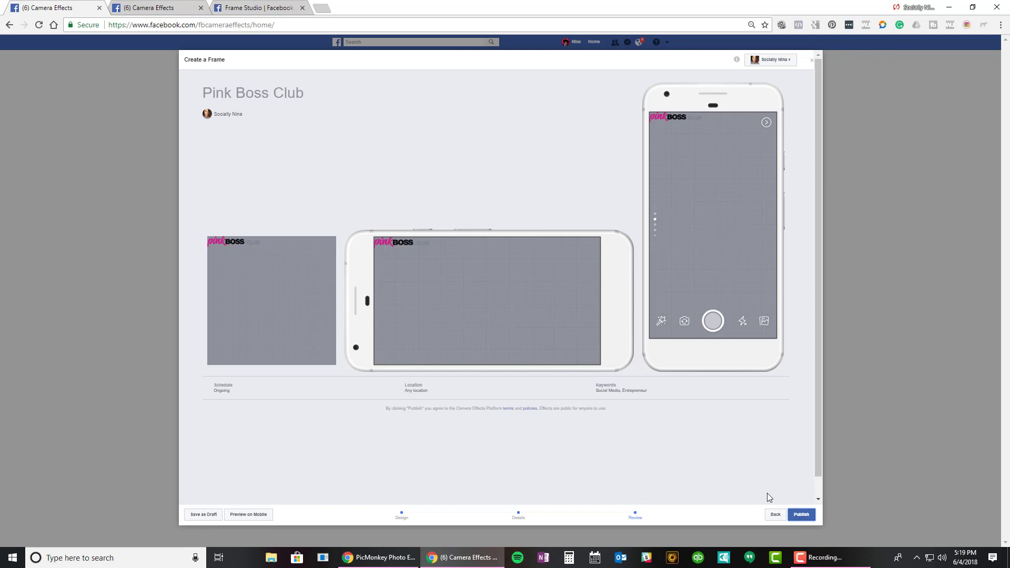
{"action": "left_click", "coordinate": [799, 514]}
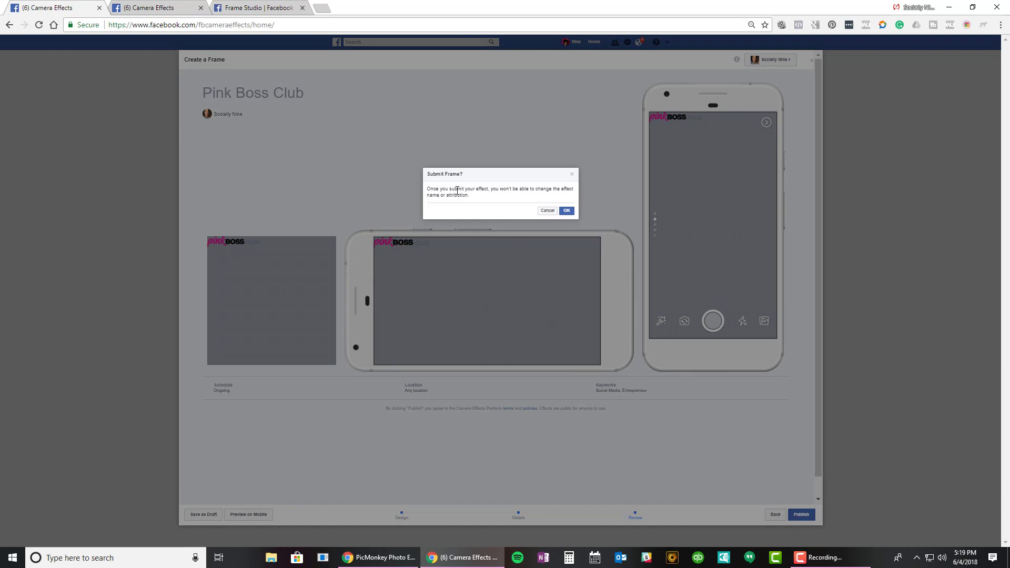
{"action": "left_click", "coordinate": [566, 211]}
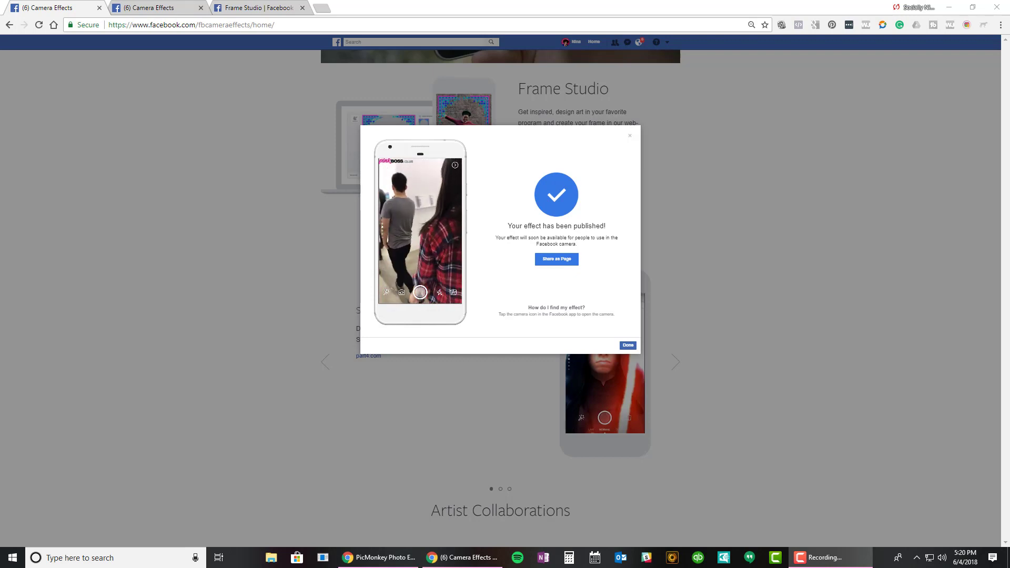
View the options for promoting the effect in a page post, cancel the post and finish the publishing dialog.
{"action": "left_click", "coordinate": [554, 266]}
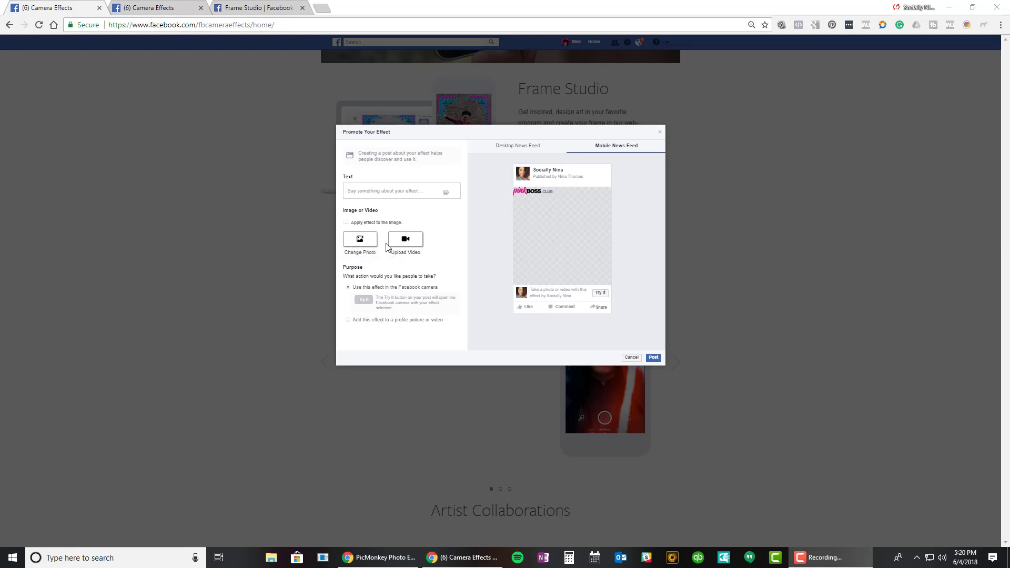
{"action": "left_click", "coordinate": [632, 360]}
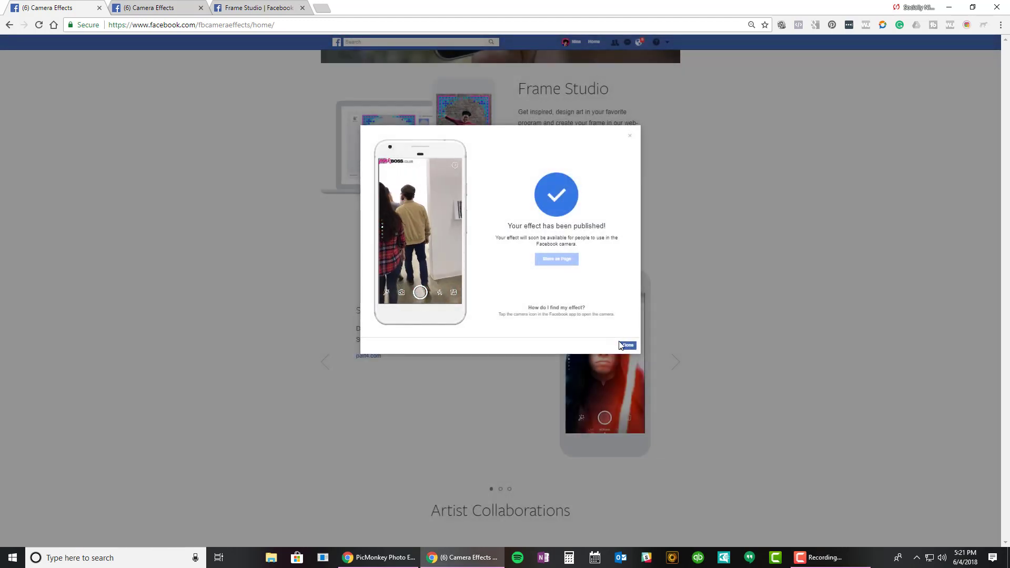
{"action": "left_click", "coordinate": [622, 345]}
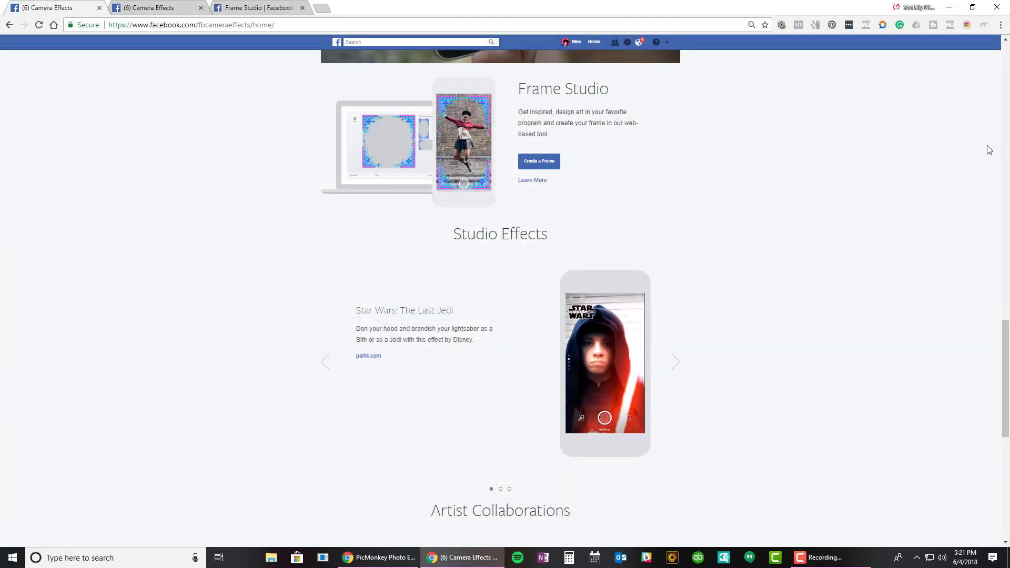
Open the effects management page to check the Pink Boss Club frame and highlight "cameraeffects" in the page's web address.
{"action": "scroll", "coordinate": [894, 173], "scroll_direction": "up", "scroll_amount": 20}
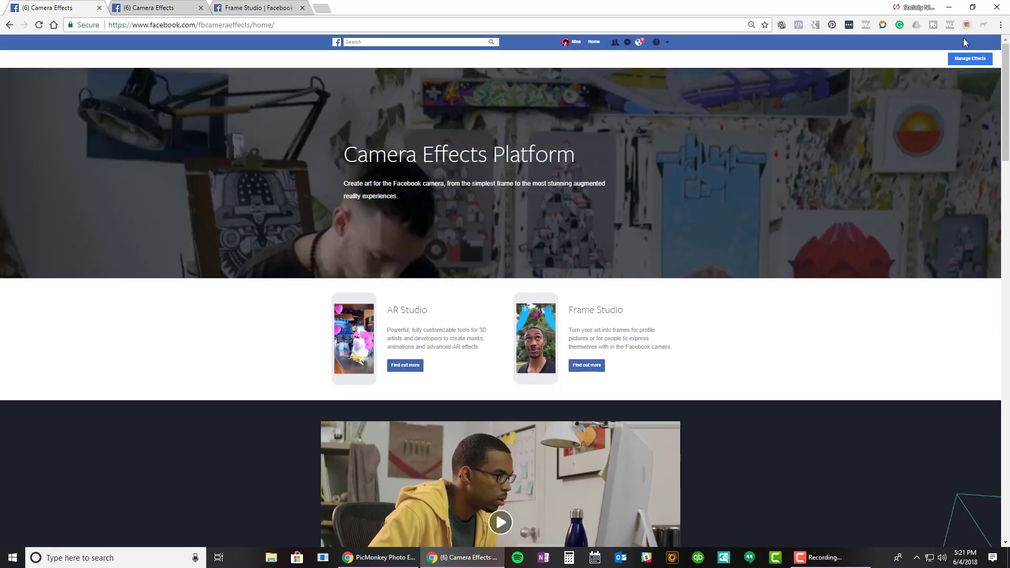
{"action": "left_click", "coordinate": [965, 59]}
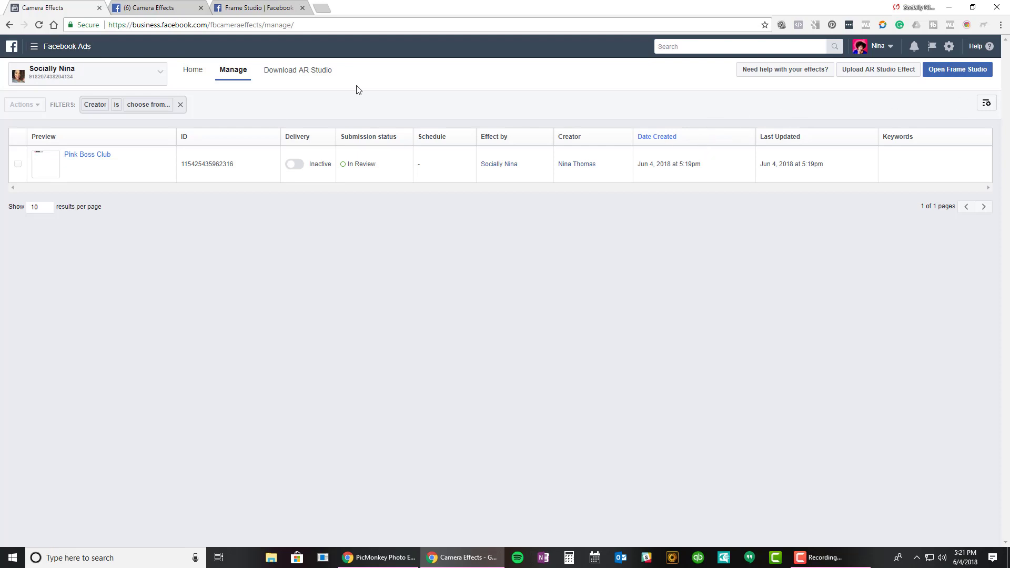
{"action": "left_click", "coordinate": [212, 26]}
{"action": "left_click", "coordinate": [216, 28]}
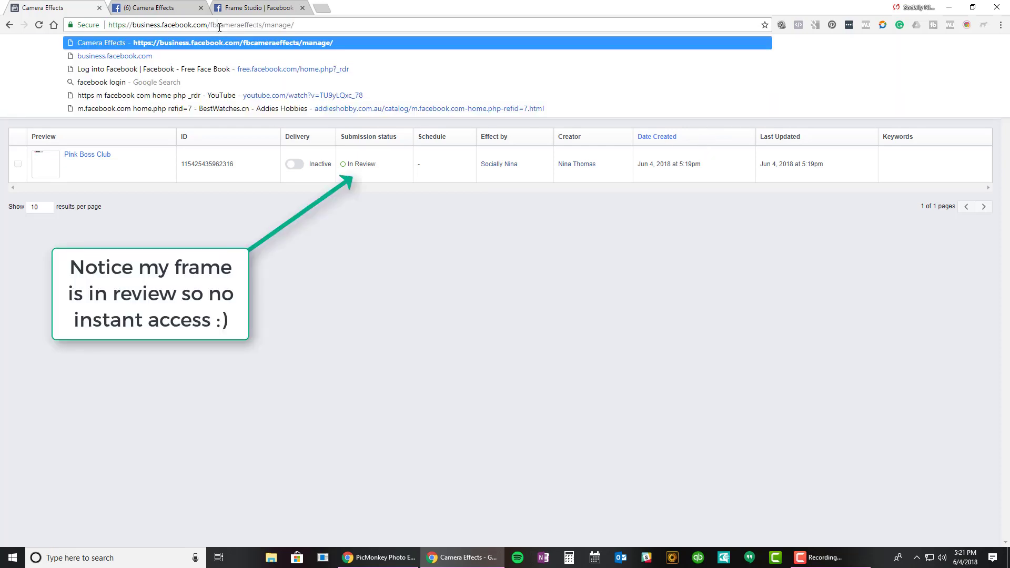
{"action": "left_click_drag", "start_coordinate": [220, 26], "coordinate": [258, 24]}
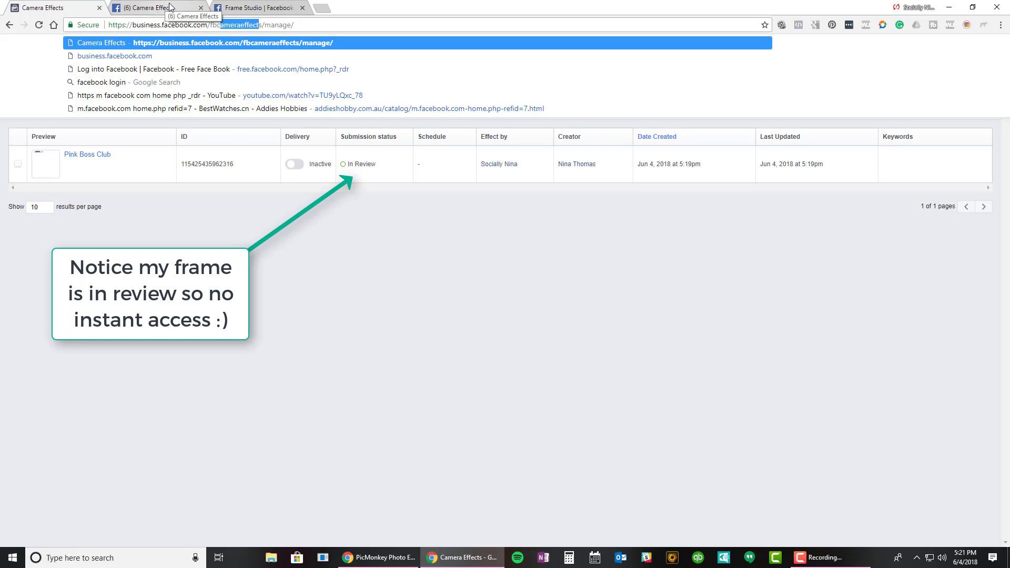
{"action": "left_click", "coordinate": [558, 247]}
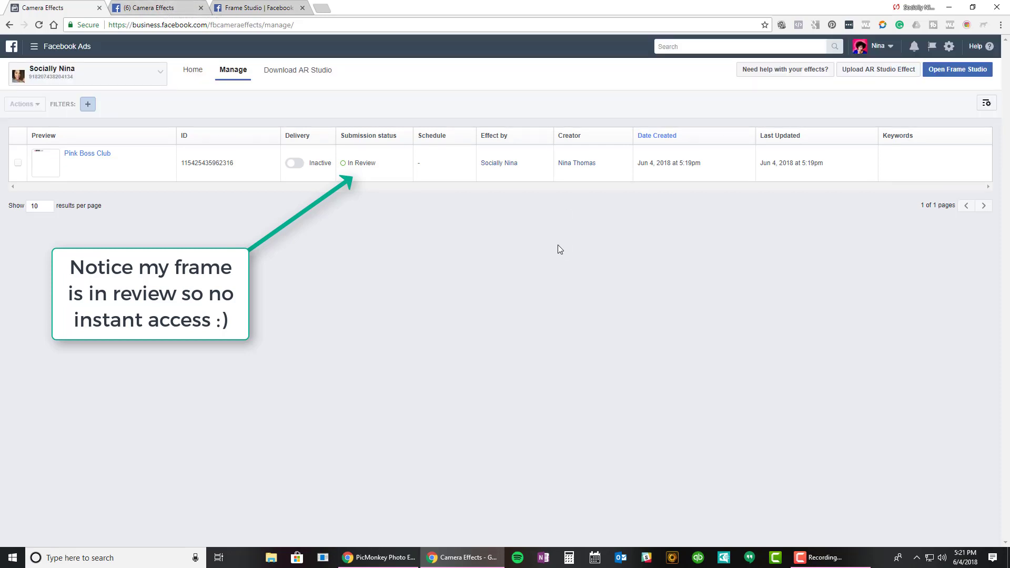
View the blank frame creator from the effects management page and close it without making another frame.
{"action": "left_click", "coordinate": [945, 71]}
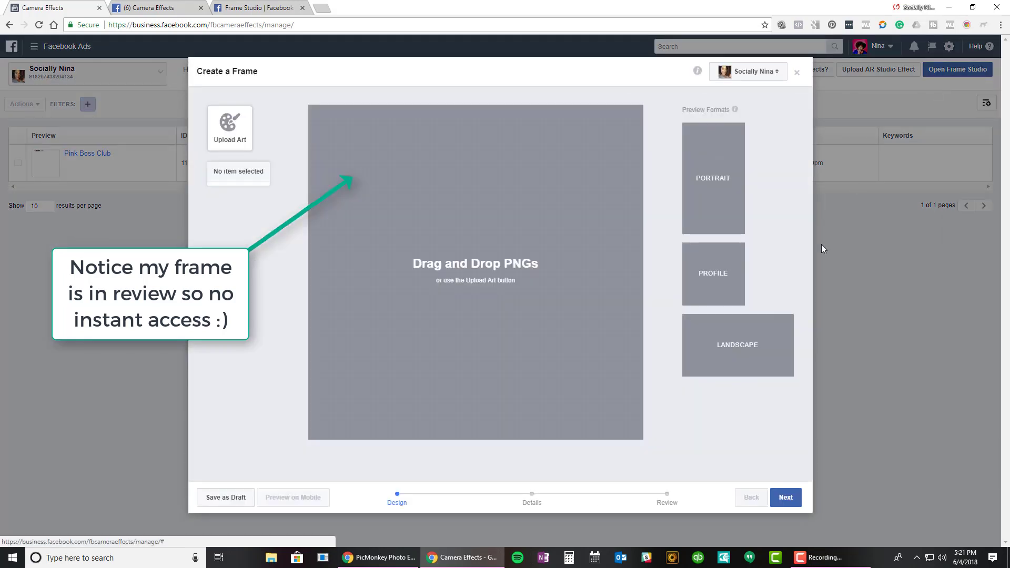
{"action": "left_click", "coordinate": [797, 72]}
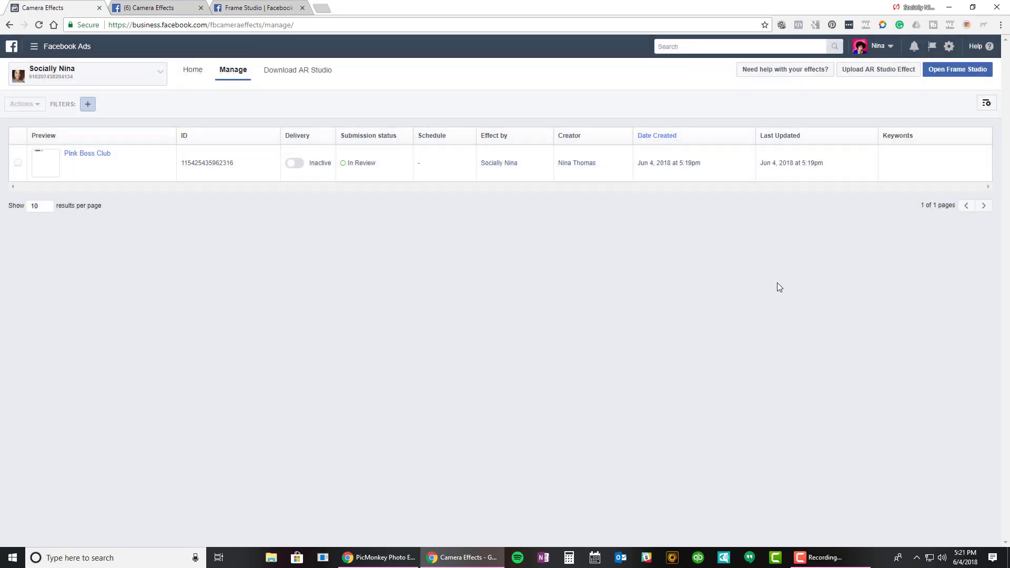